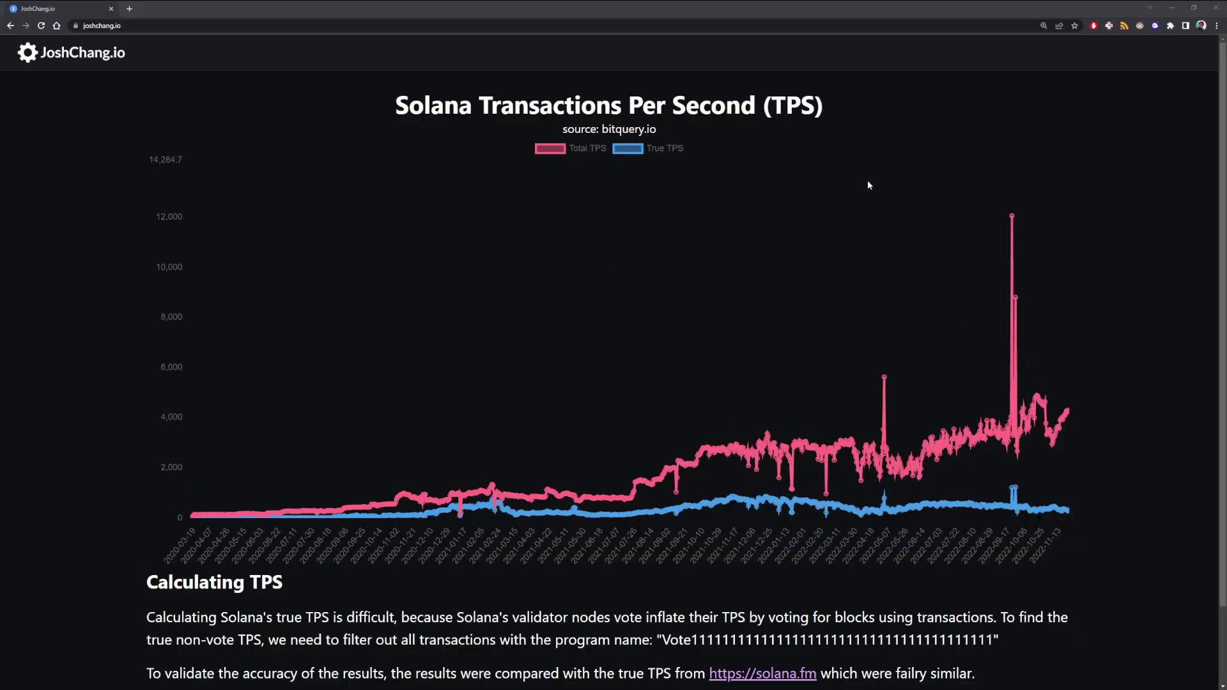
Zoom the Solana TPS line chart onto its recent spikes with a drag rectangle
{"action": "left_click_drag", "start_coordinate": [863, 177], "coordinate": [1080, 529]}
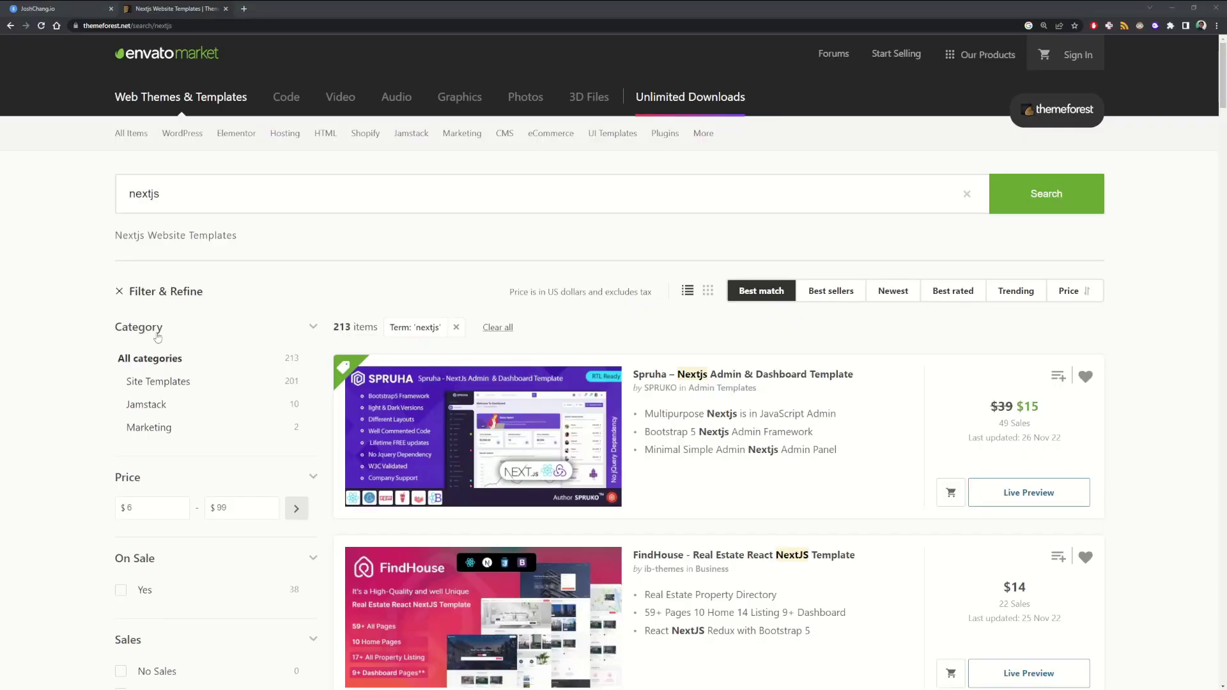
{"action": "scroll", "coordinate": [25, 366], "scroll_direction": "down", "scroll_amount": 3}
{"action": "scroll", "coordinate": [25, 369], "scroll_direction": "down", "scroll_amount": 7}
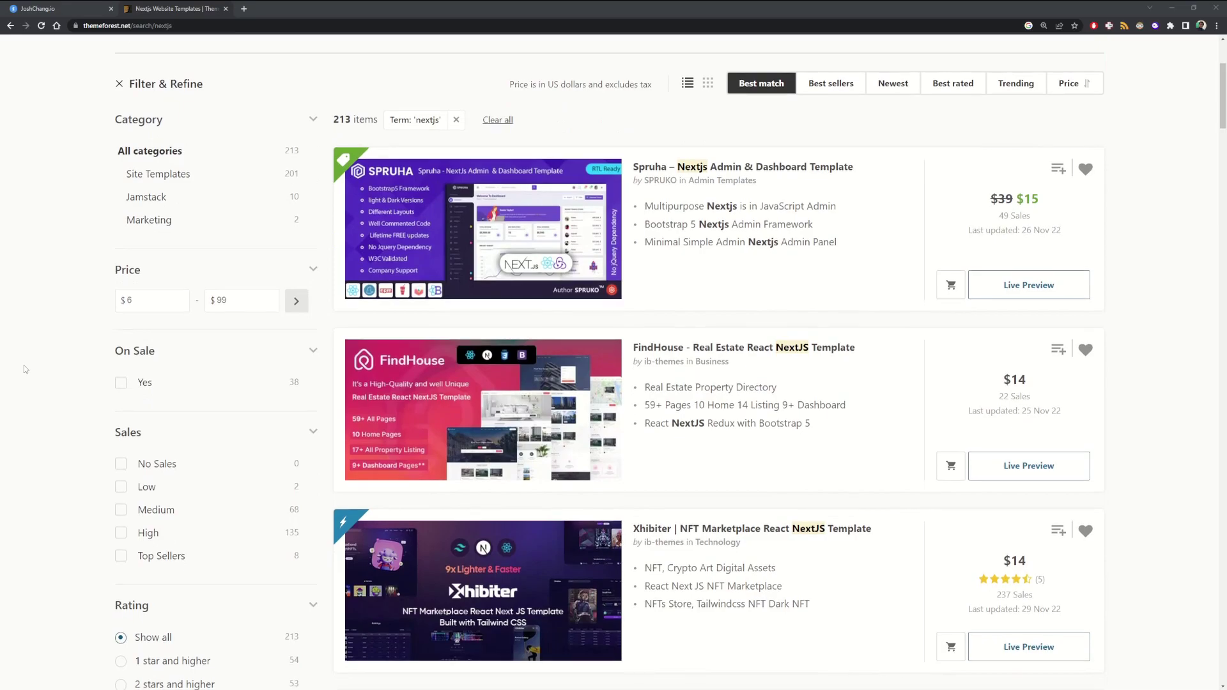
{"action": "scroll", "coordinate": [25, 368], "scroll_direction": "down", "scroll_amount": 10}
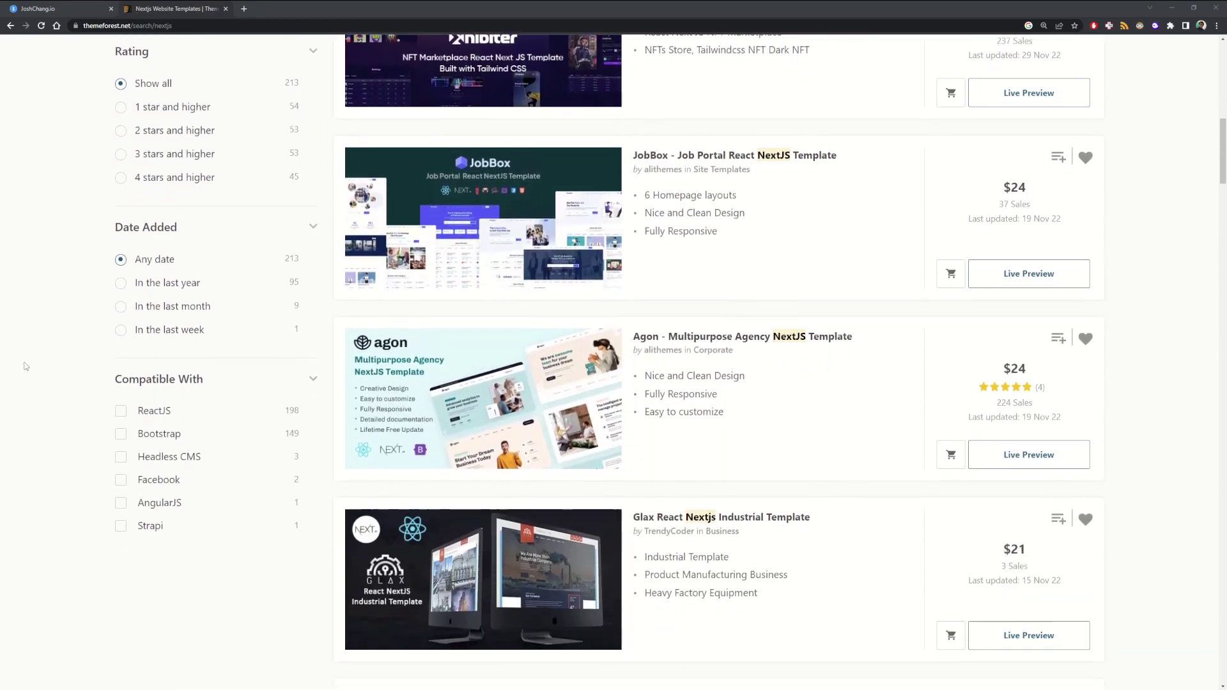
{"action": "scroll", "coordinate": [35, 373], "scroll_direction": "down", "scroll_amount": 5}
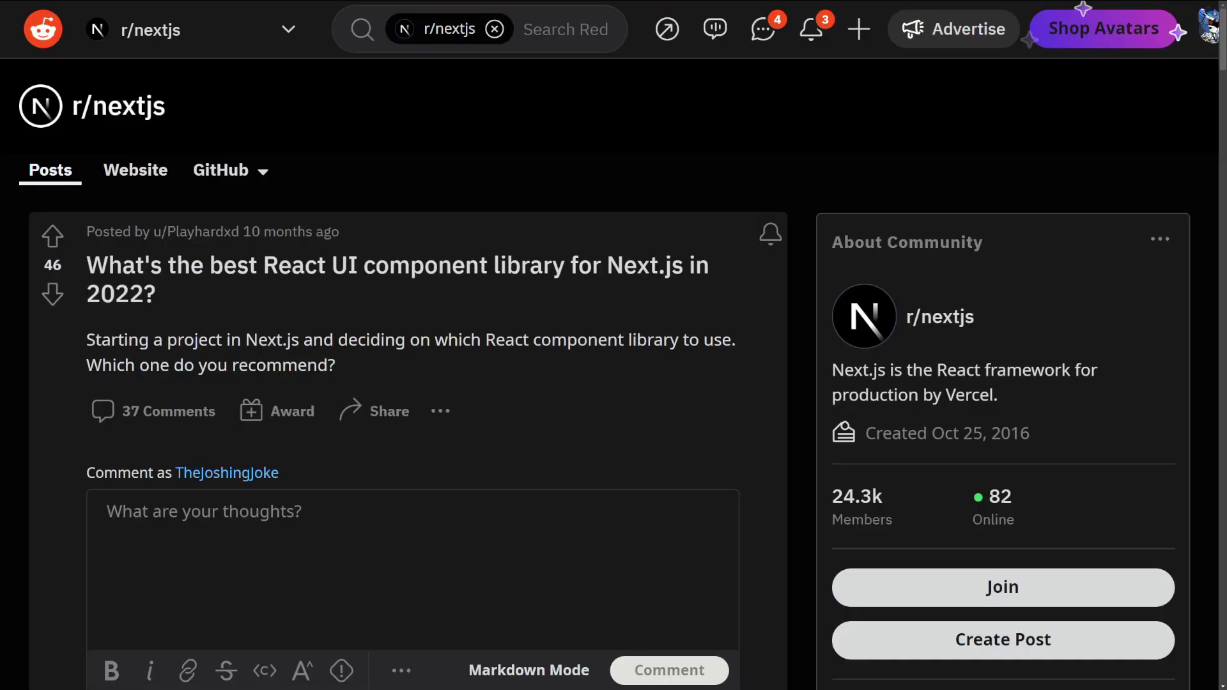
Scroll to the top comment and select the line ending with the mantine link
{"action": "scroll", "coordinate": [276, 356], "scroll_direction": "down", "scroll_amount": 6}
{"action": "scroll", "coordinate": [260, 364], "scroll_direction": "down", "scroll_amount": 5}
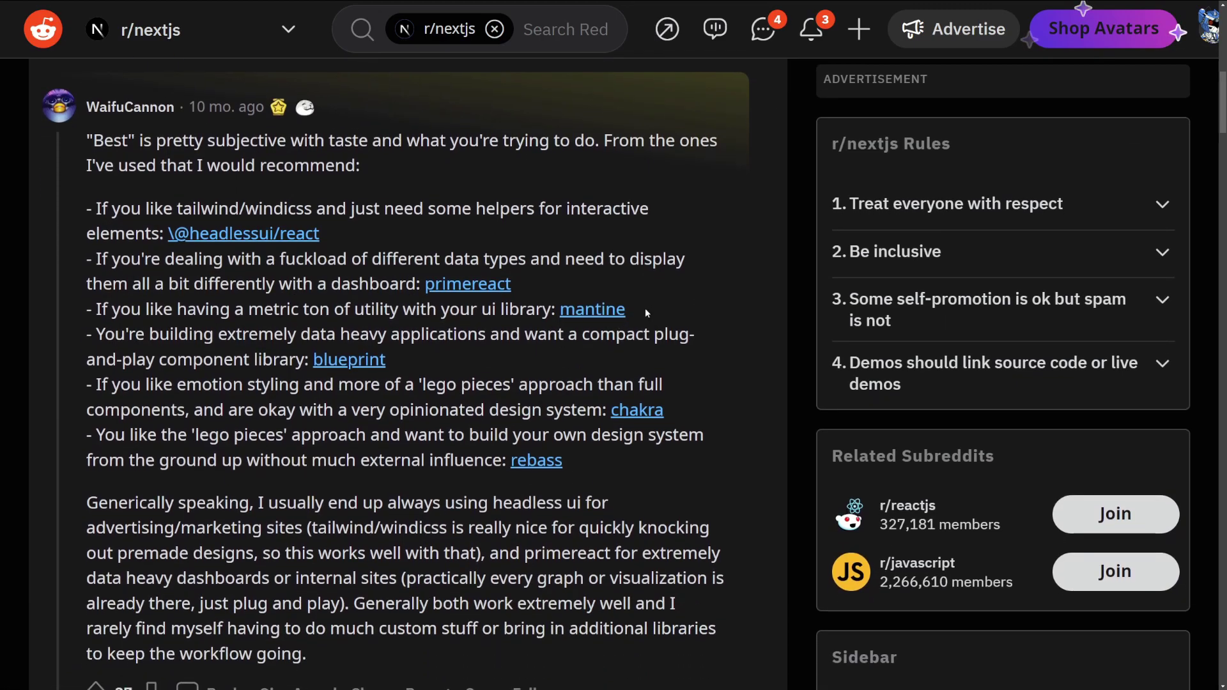
{"action": "left_click_drag", "start_coordinate": [92, 310], "coordinate": [668, 313]}
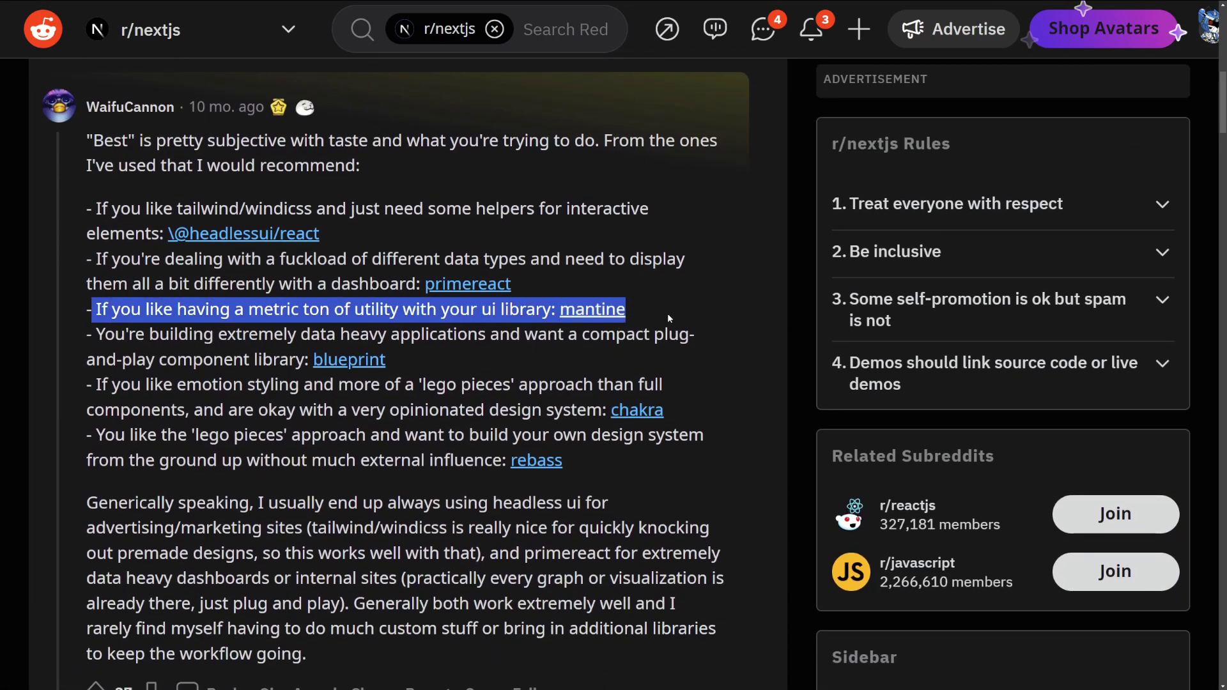
{"action": "left_click_drag", "start_coordinate": [92, 385], "coordinate": [695, 415]}
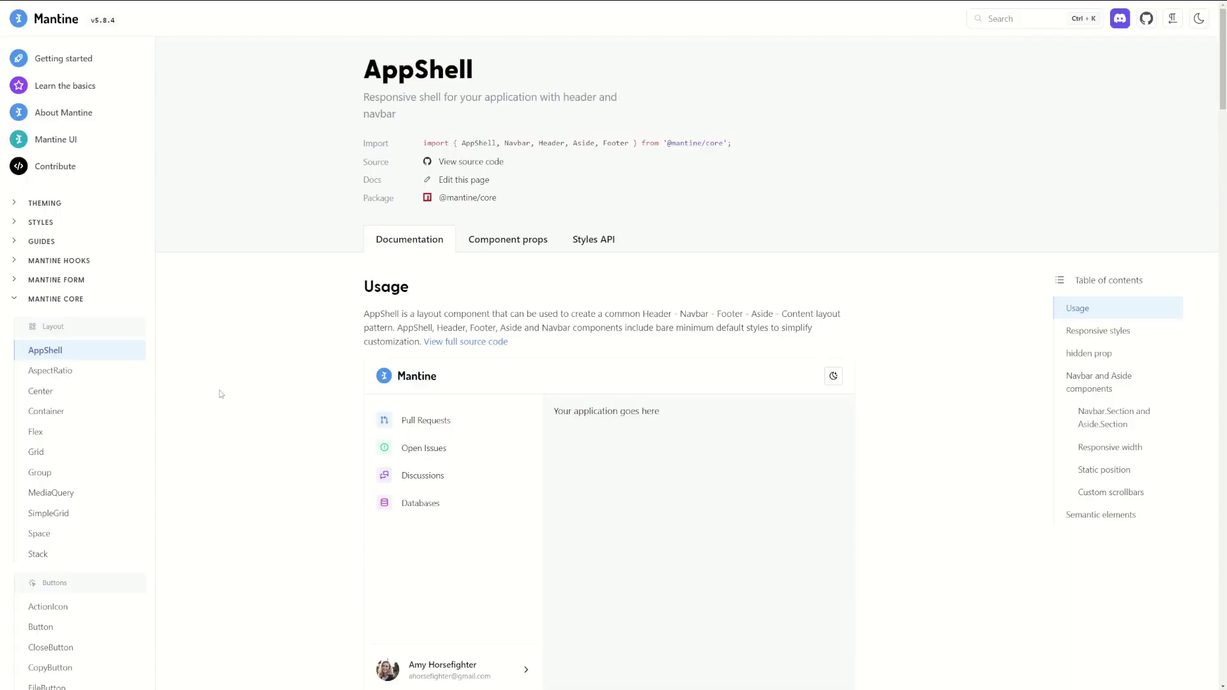
{"action": "scroll", "coordinate": [186, 403], "scroll_direction": "down", "scroll_amount": 7}
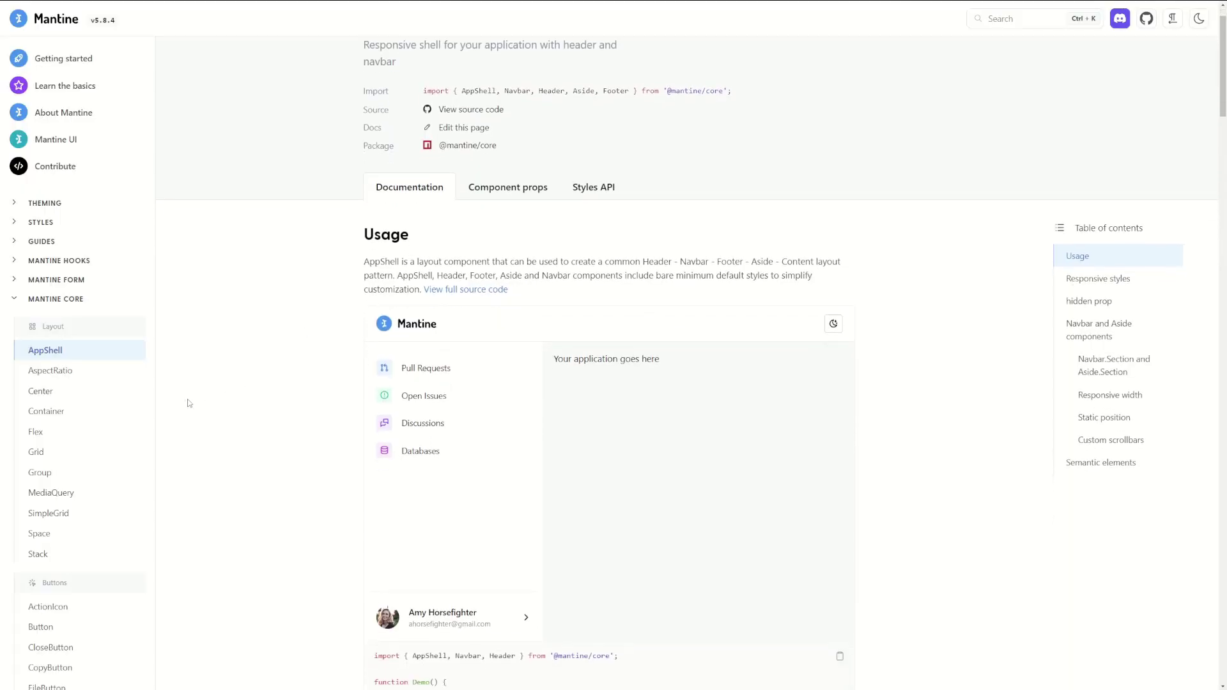
{"action": "scroll", "coordinate": [185, 406], "scroll_direction": "down", "scroll_amount": 10}
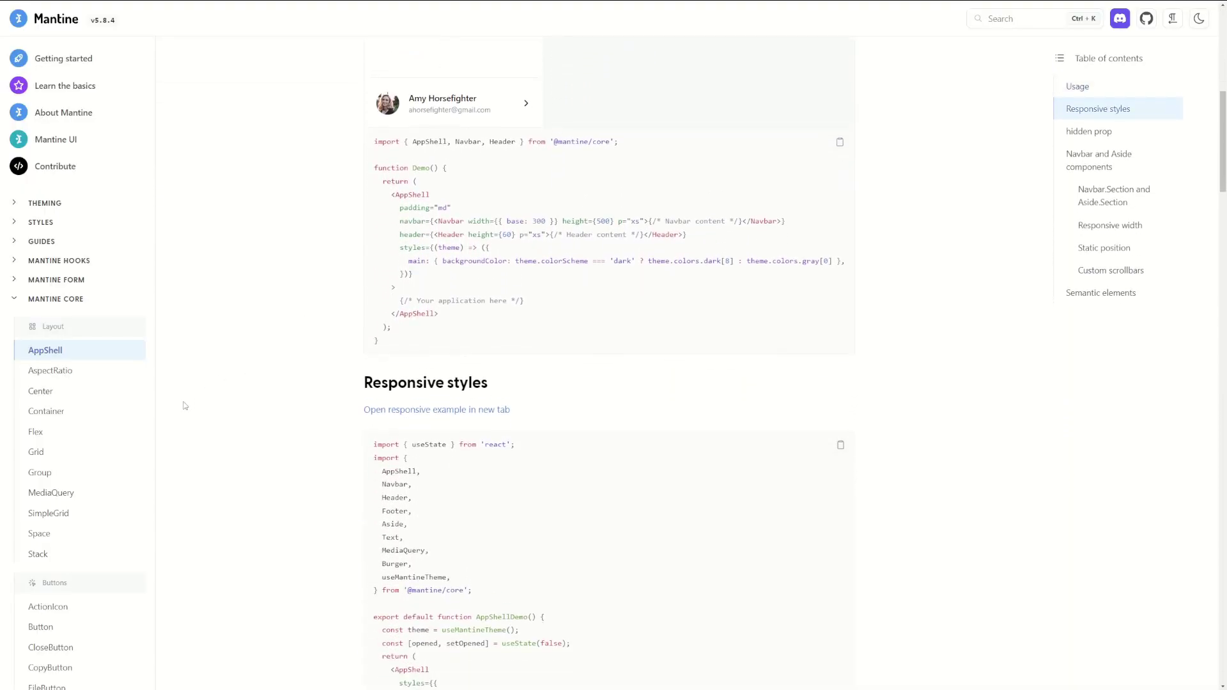
{"action": "scroll", "coordinate": [186, 406], "scroll_direction": "down", "scroll_amount": 10}
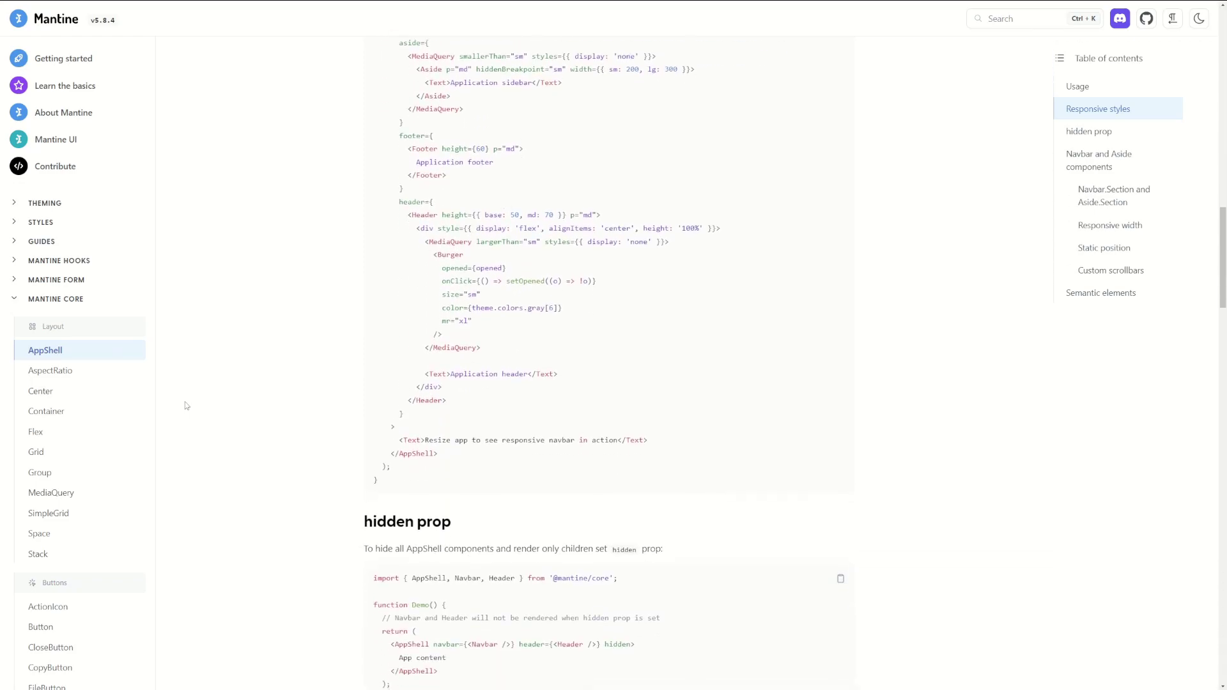
{"action": "scroll", "coordinate": [186, 406], "scroll_direction": "down", "scroll_amount": 3}
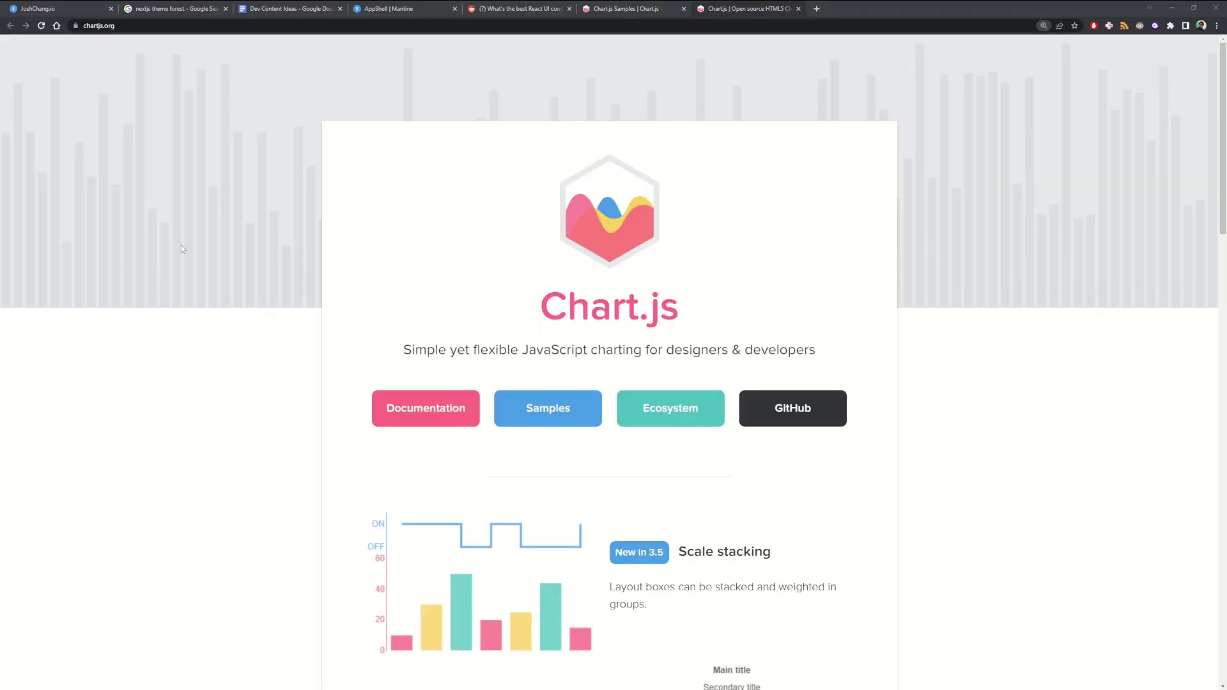
{"action": "scroll", "coordinate": [128, 250], "scroll_direction": "down", "scroll_amount": 7}
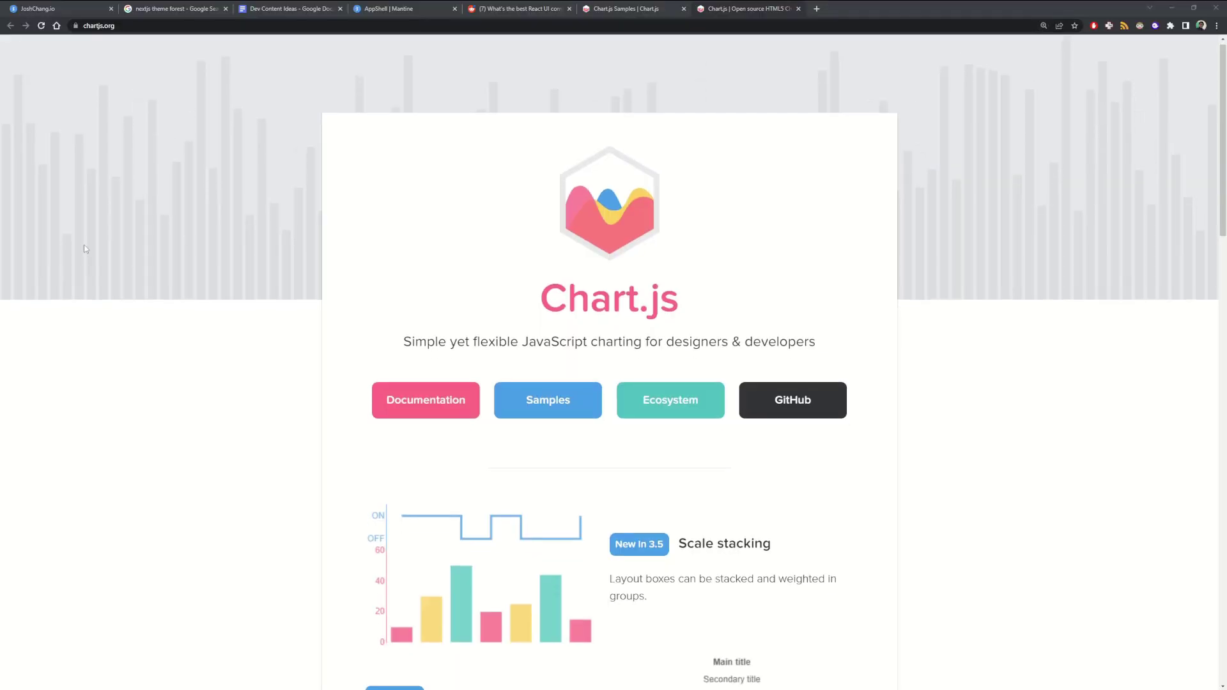
{"action": "scroll", "coordinate": [58, 255], "scroll_direction": "down", "scroll_amount": 8}
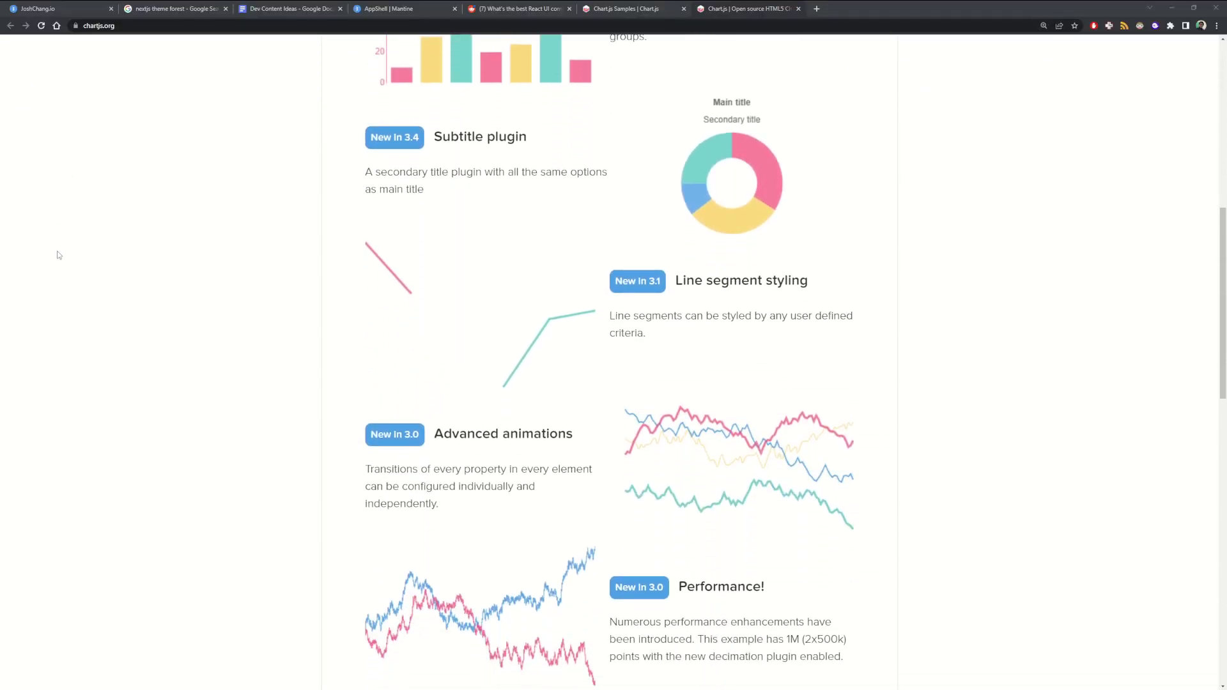
{"action": "scroll", "coordinate": [62, 259], "scroll_direction": "down", "scroll_amount": 2}
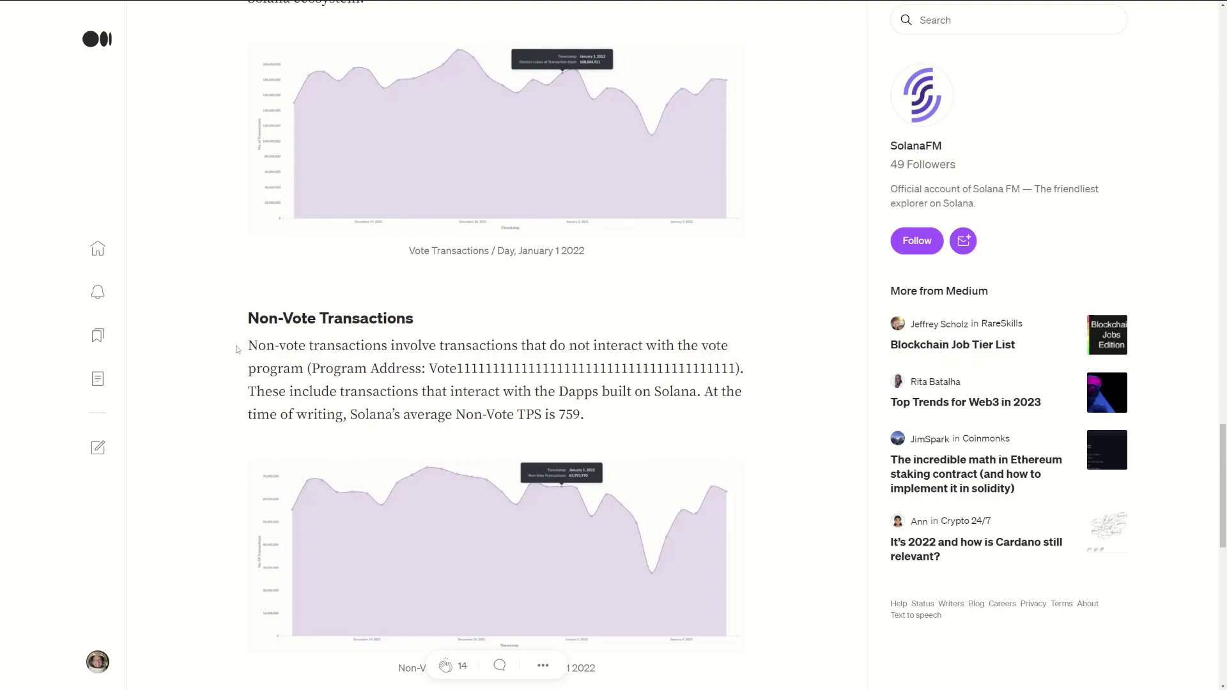
Select the Non-Vote Transactions definition sentence through the vote program address
{"action": "left_click_drag", "start_coordinate": [247, 345], "coordinate": [544, 369]}
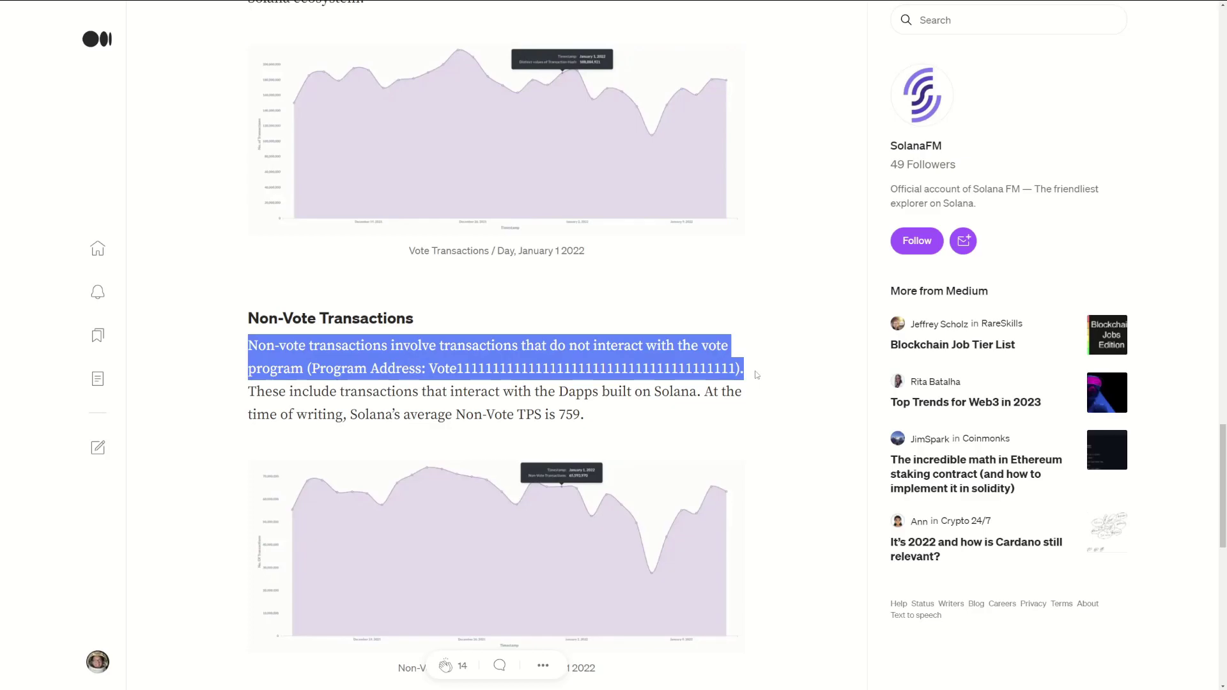
{"action": "left_click_drag", "start_coordinate": [757, 375], "coordinate": [743, 382]}
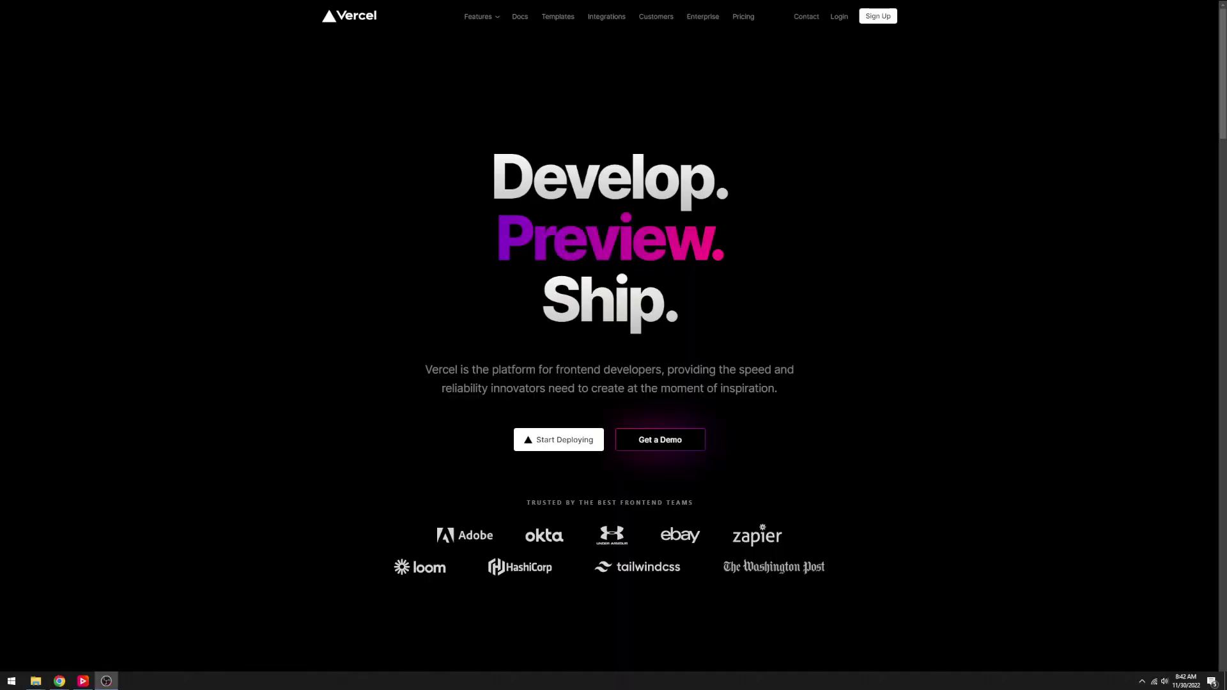
{"action": "scroll", "coordinate": [25, 272], "scroll_direction": "down", "scroll_amount": 5}
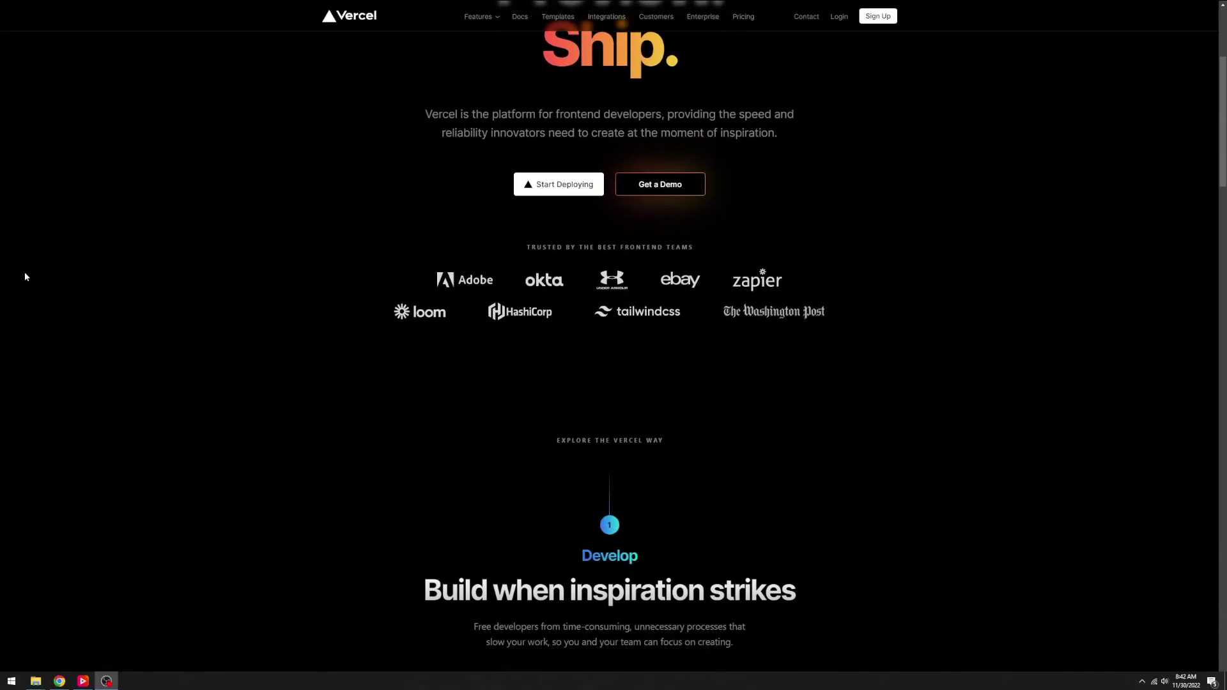
{"action": "scroll", "coordinate": [21, 276], "scroll_direction": "down", "scroll_amount": 7}
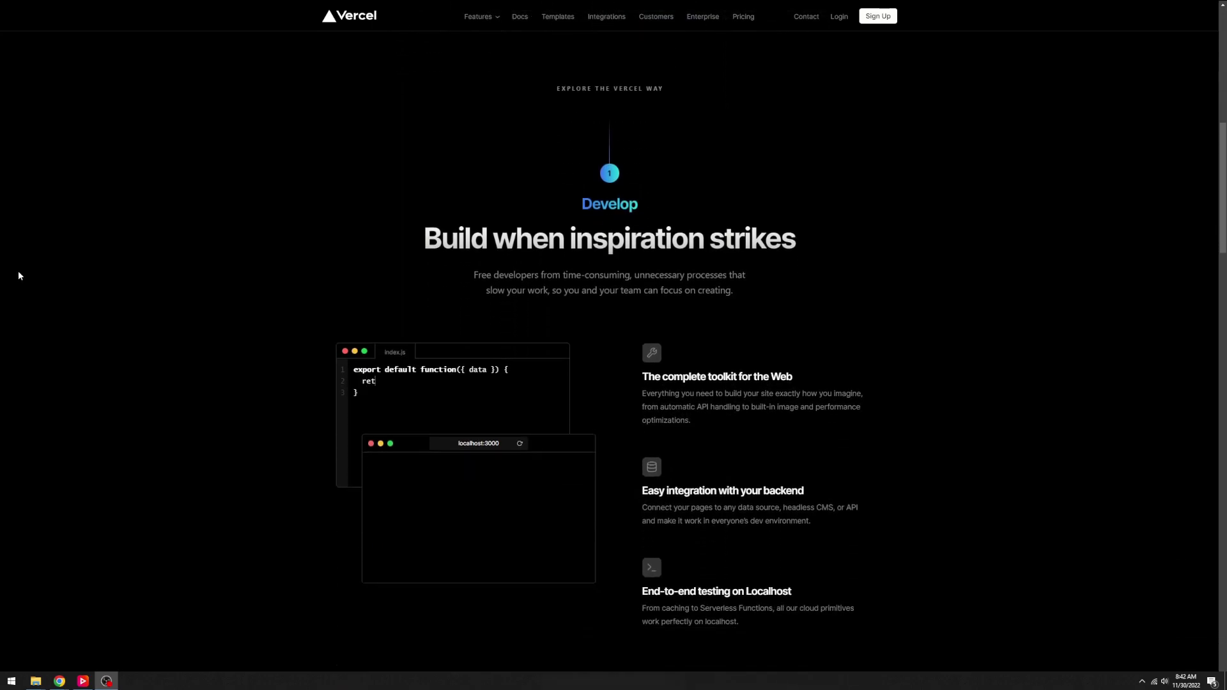
{"action": "scroll", "coordinate": [17, 275], "scroll_direction": "down", "scroll_amount": 3}
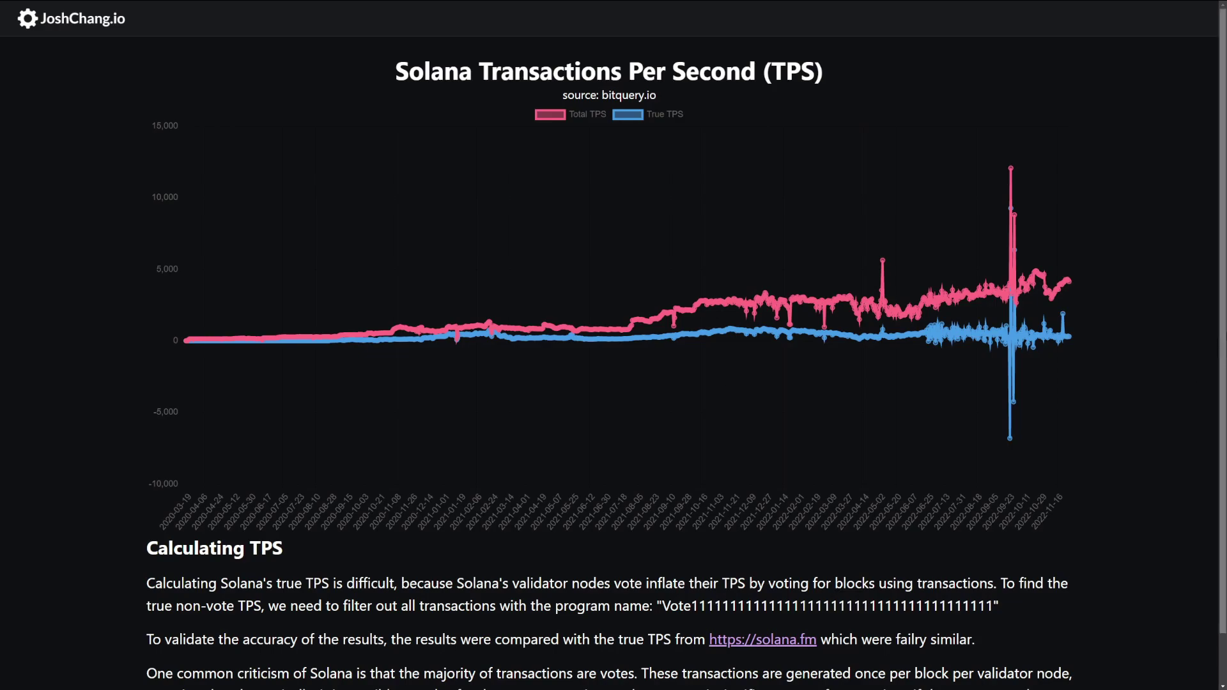
{"action": "mouse_move", "coordinate": [1012, 441]}
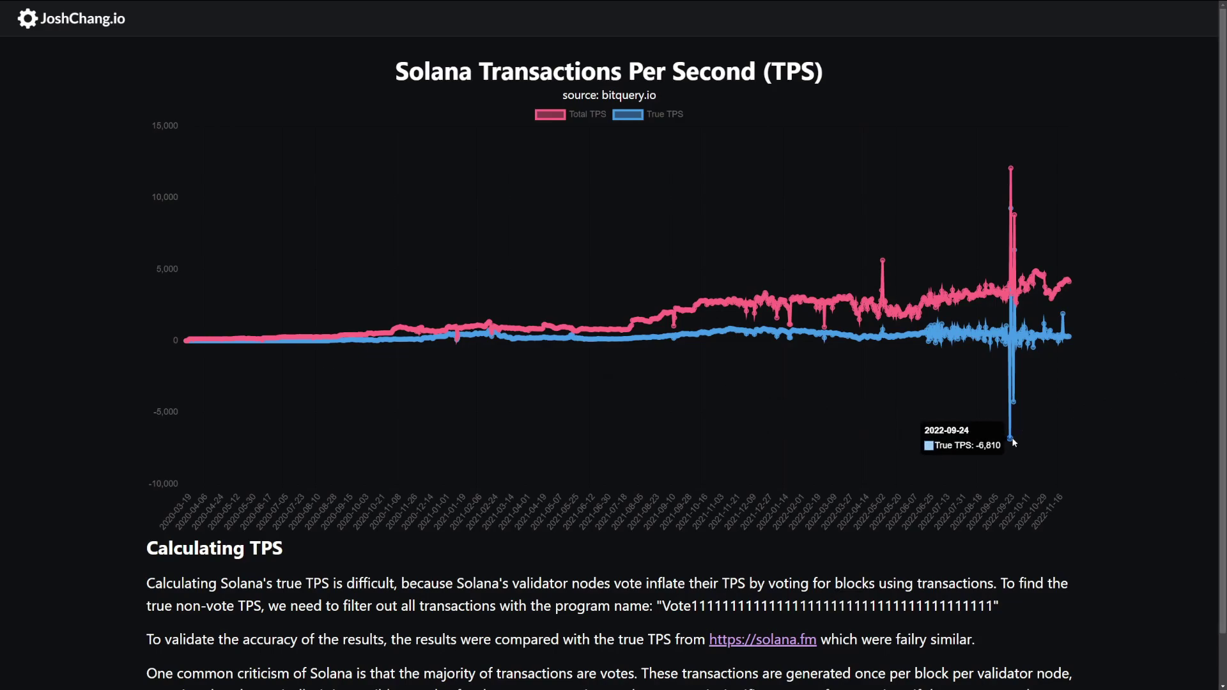
{"action": "mouse_move", "coordinate": [1016, 407]}
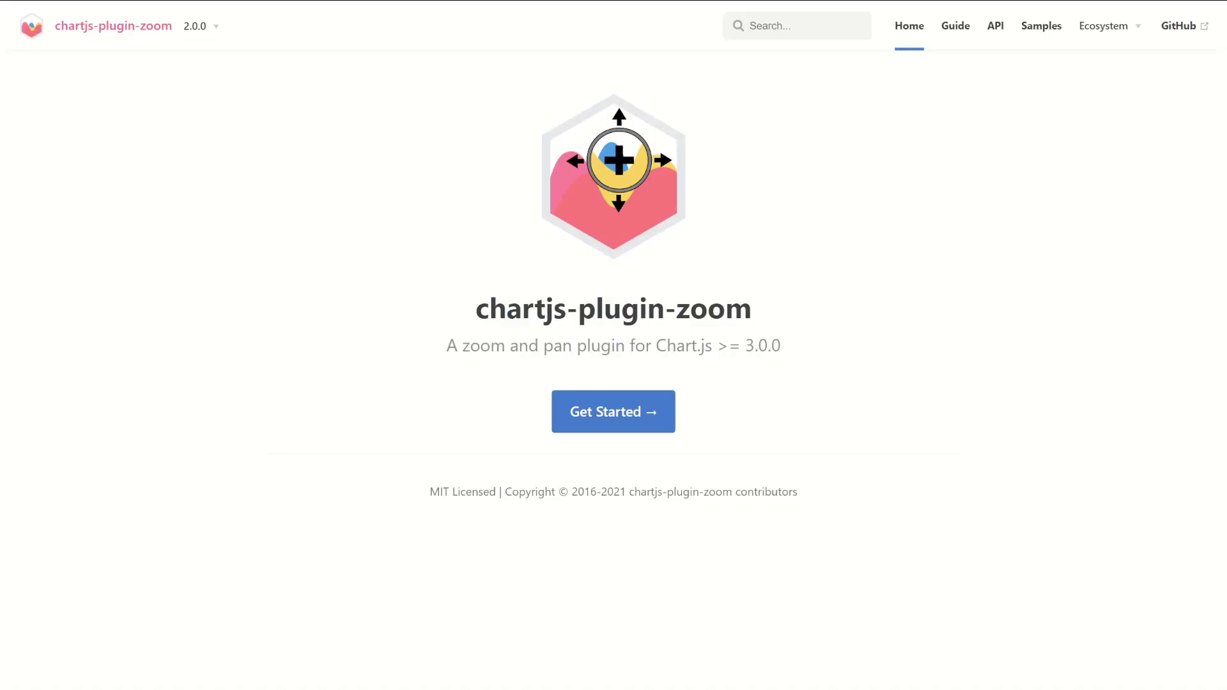
Go from Get Started through Integration and Usage to the guide's Options page
{"action": "left_click", "coordinate": [619, 417]}
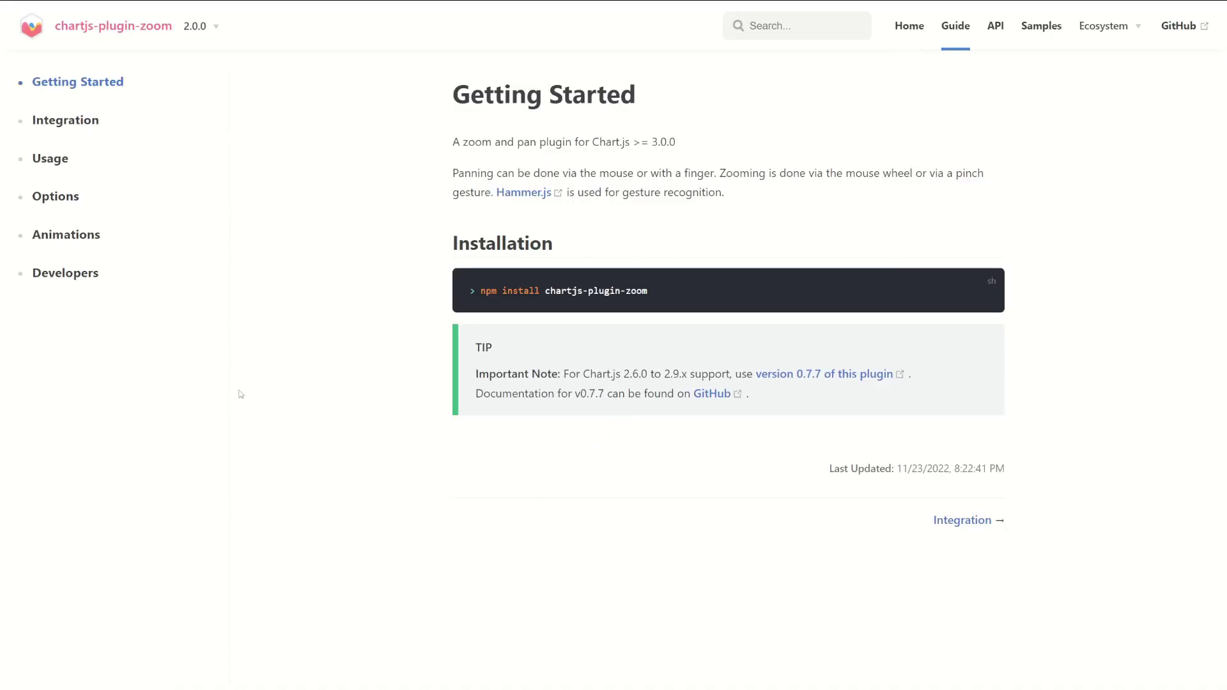
{"action": "left_click", "coordinate": [71, 134]}
{"action": "left_click", "coordinate": [63, 165]}
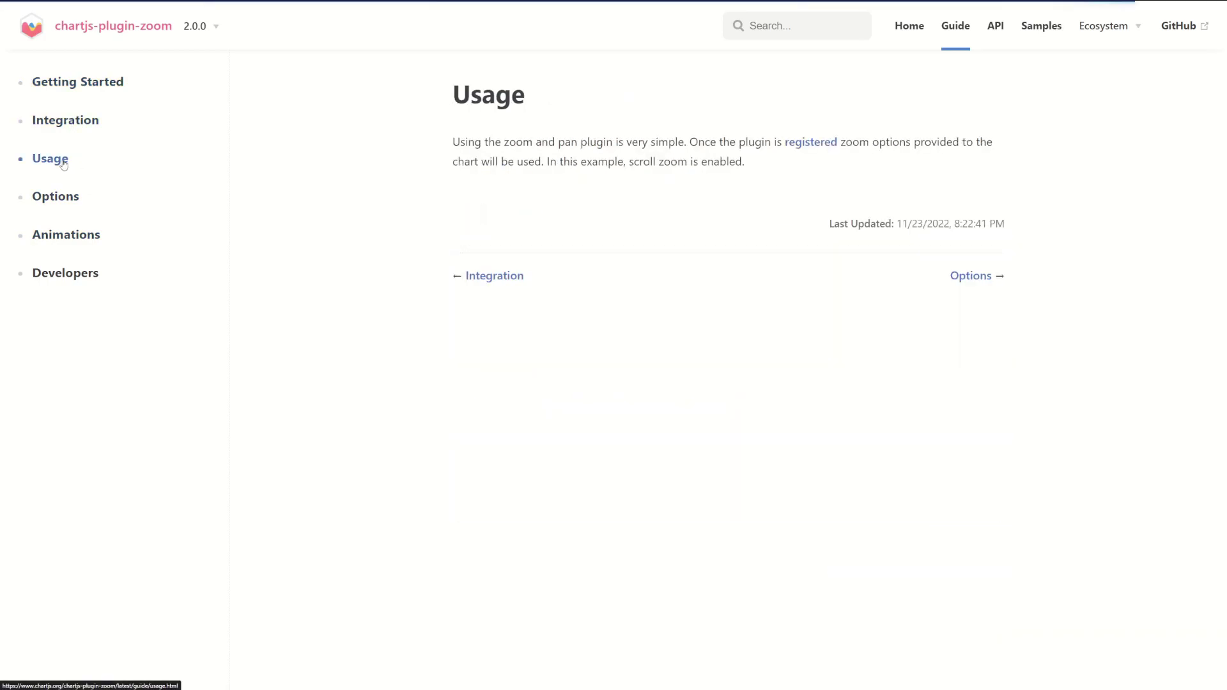
{"action": "left_click", "coordinate": [66, 205]}
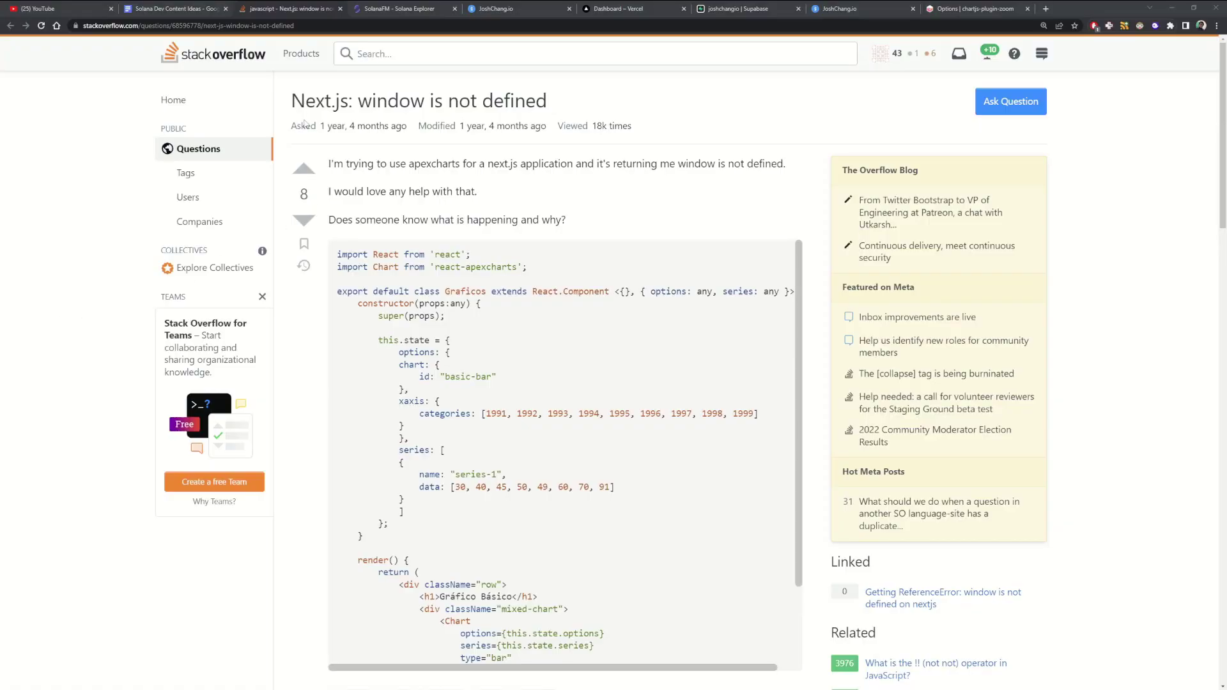
Select the 'Next.js: window is not defined' question title
{"action": "left_click_drag", "start_coordinate": [289, 100], "coordinate": [556, 101]}
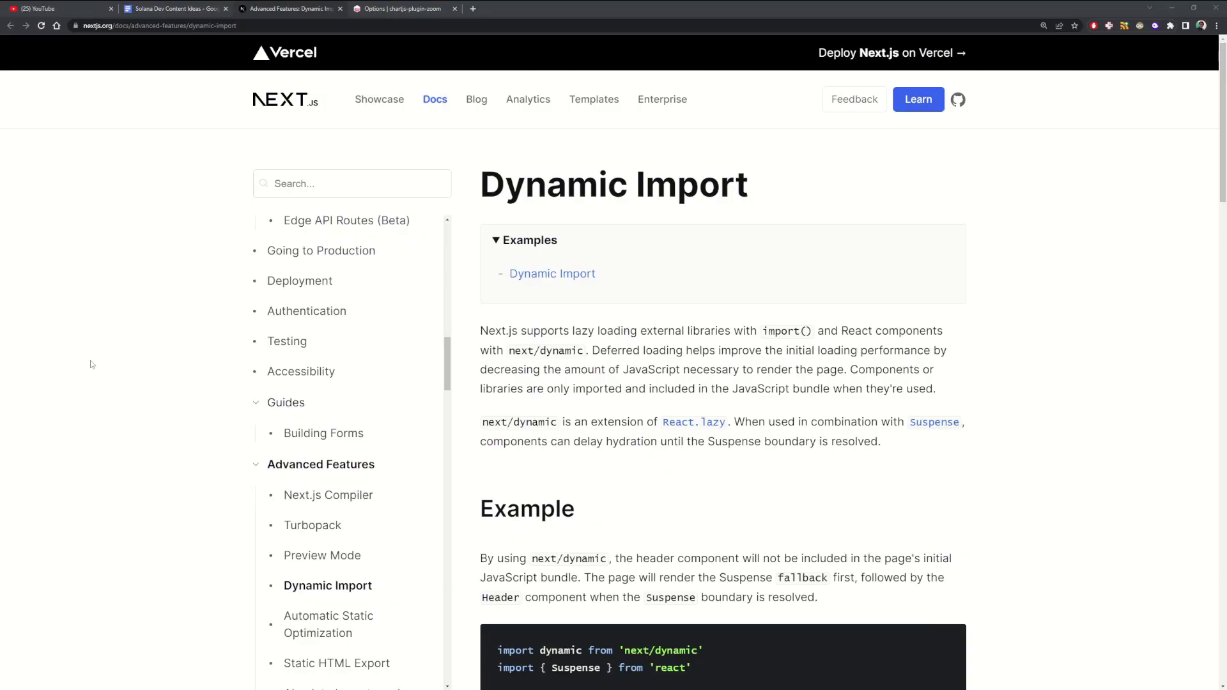
Scroll to the With no SSR example and select its ssr: false line
{"action": "scroll", "coordinate": [83, 370], "scroll_direction": "down", "scroll_amount": 9}
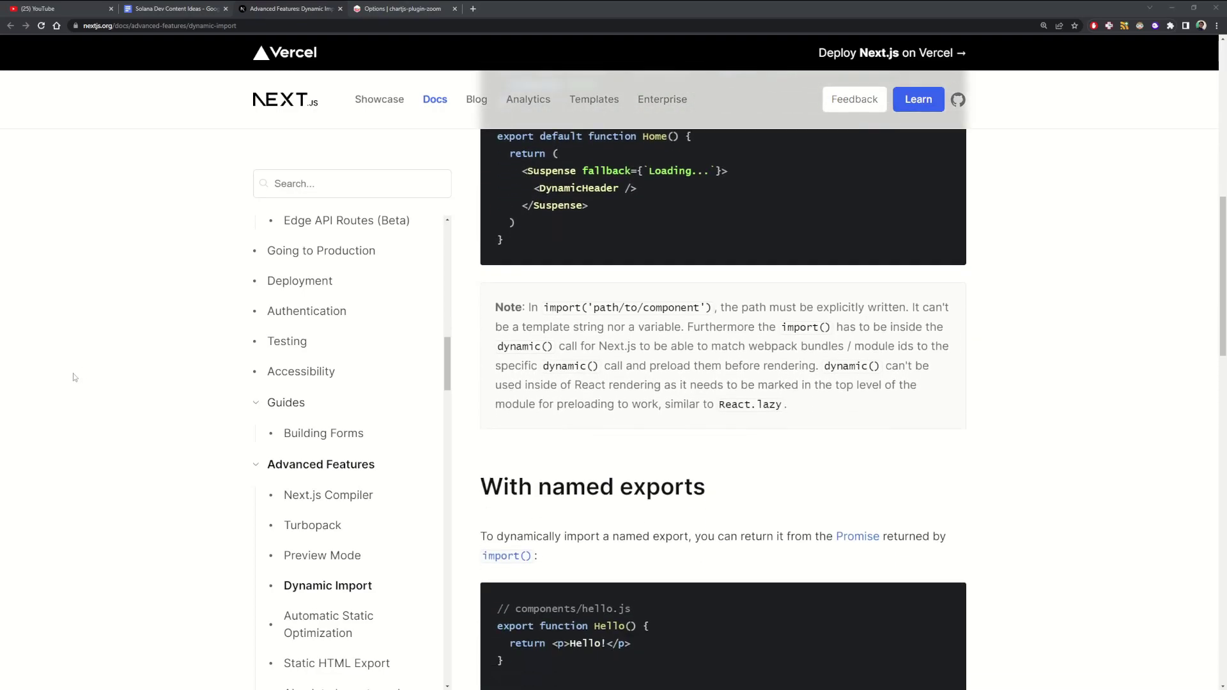
{"action": "scroll", "coordinate": [72, 377], "scroll_direction": "down", "scroll_amount": 8}
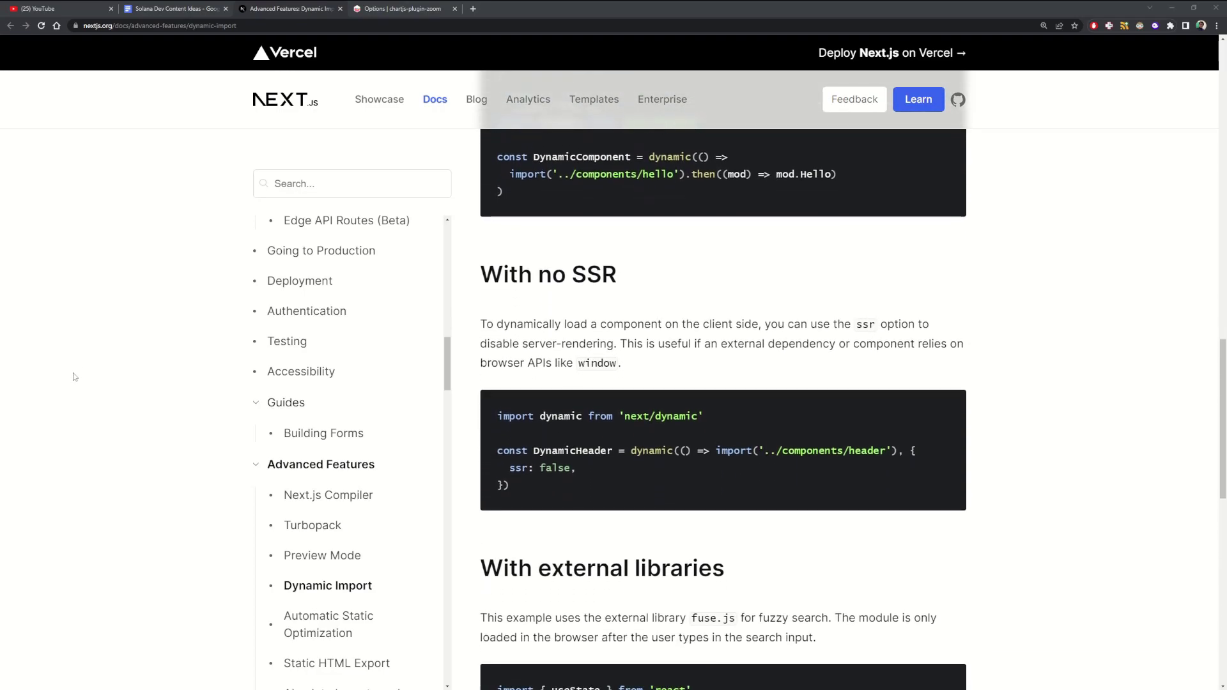
{"action": "left_click_drag", "start_coordinate": [504, 465], "coordinate": [577, 469]}
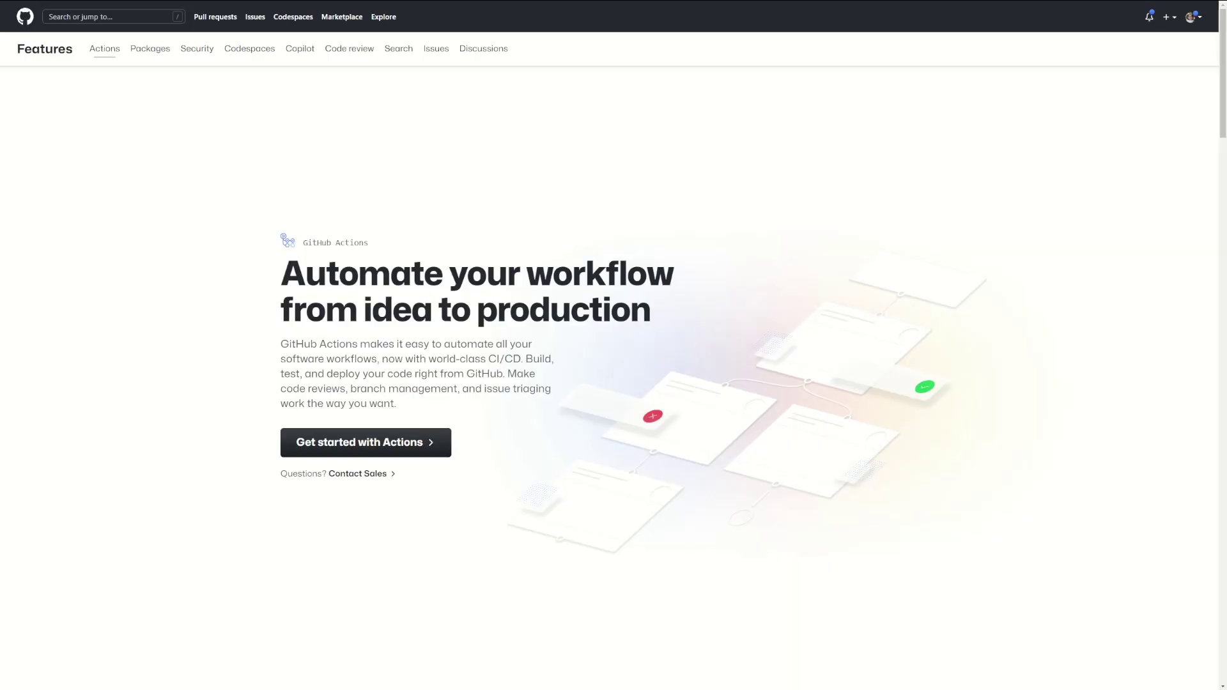
{"action": "scroll", "coordinate": [614, 345], "scroll_direction": "down", "scroll_amount": 5}
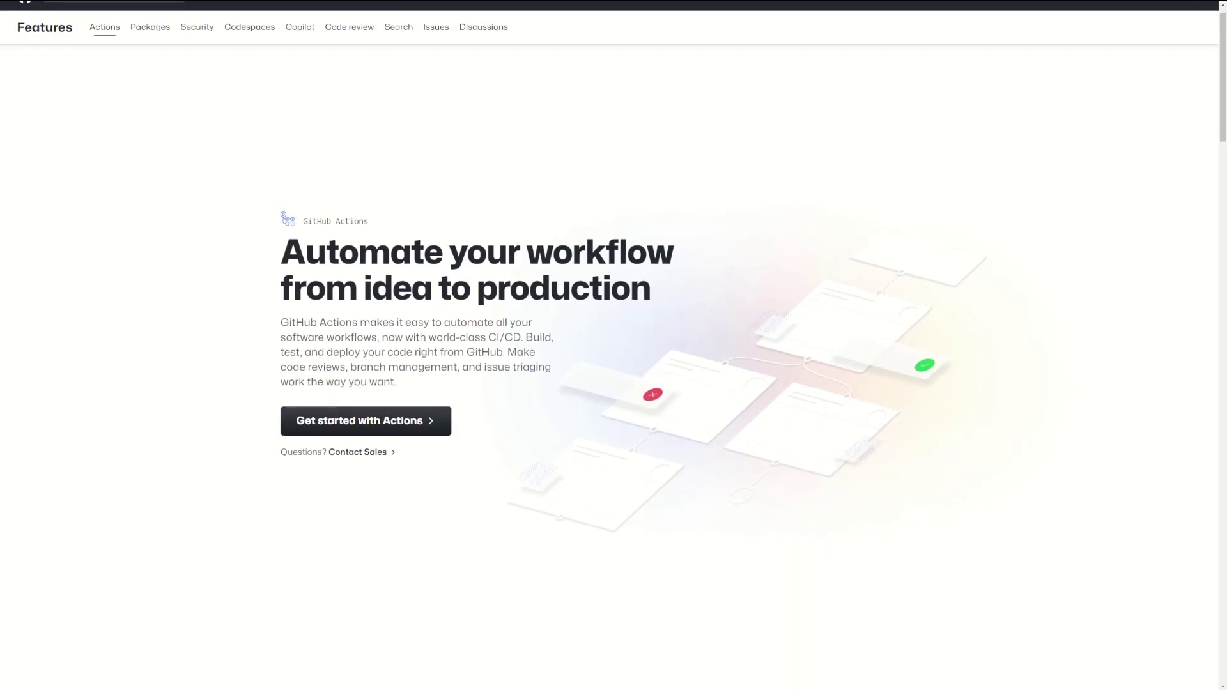
{"action": "scroll", "coordinate": [614, 345], "scroll_direction": "down", "scroll_amount": 9}
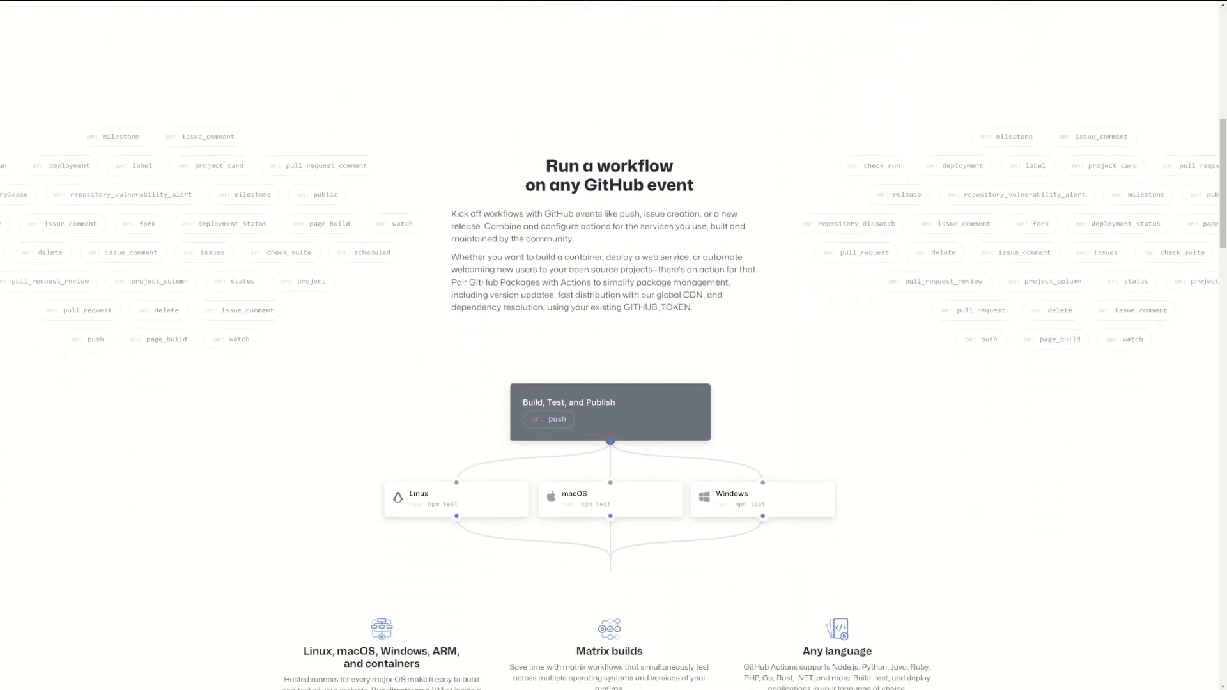
{"action": "scroll", "coordinate": [614, 345], "scroll_direction": "down", "scroll_amount": 6}
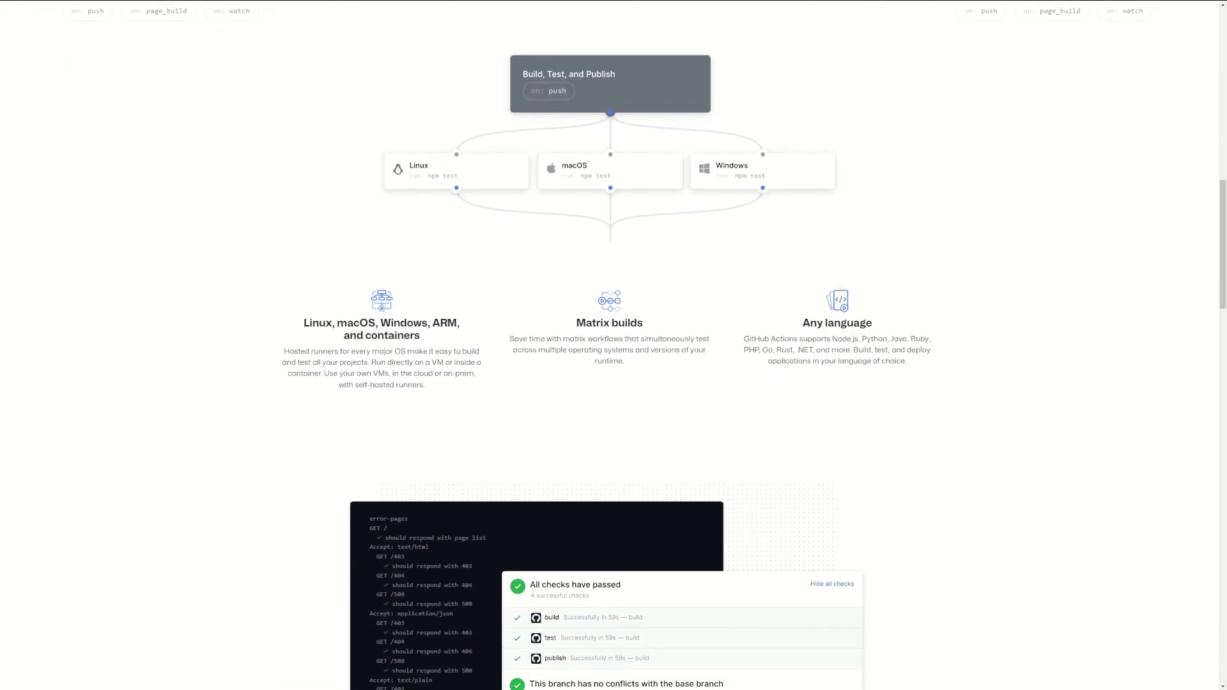
{"action": "scroll", "coordinate": [614, 345], "scroll_direction": "down", "scroll_amount": 4}
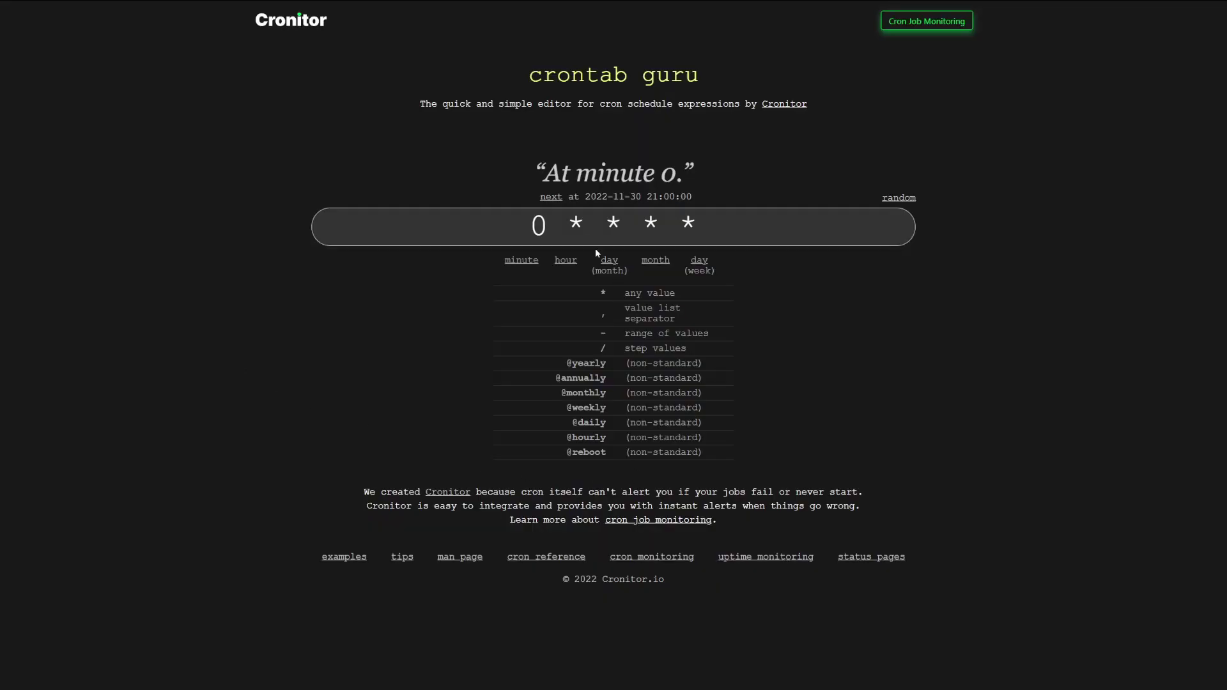
Replace the day-of-week wildcard with 1 and the month wildcard with 2
{"action": "key", "text": "BackSpace"}
{"action": "type", "text": "1"}
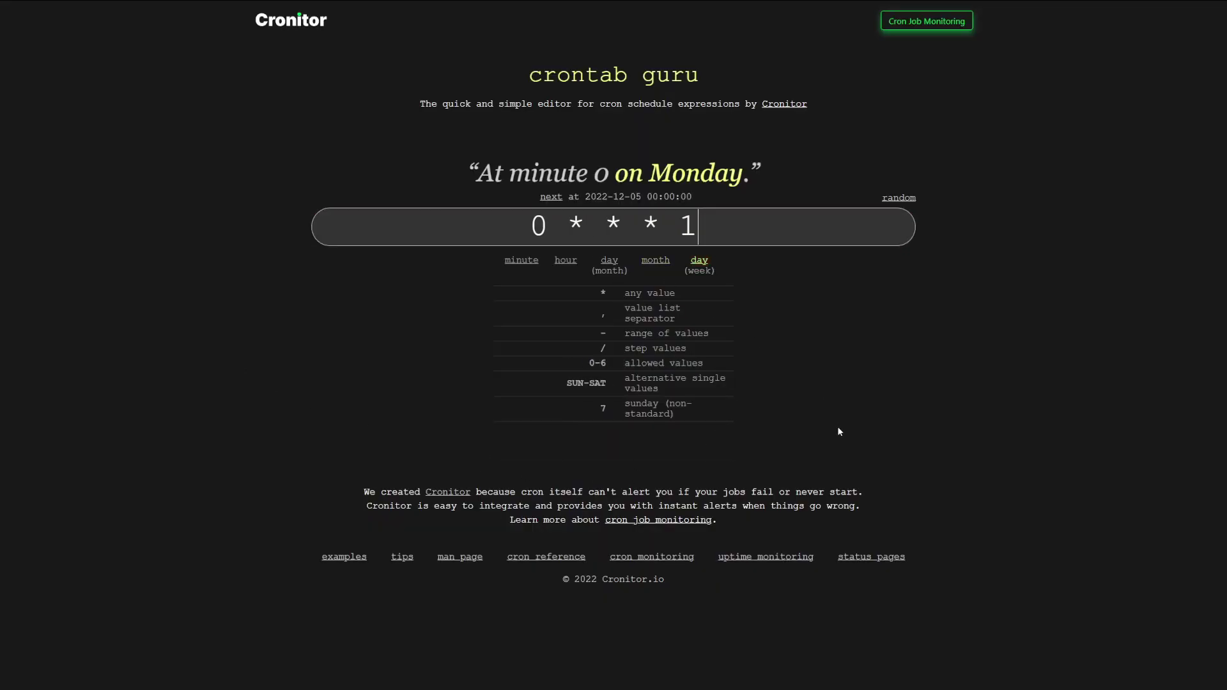
{"action": "key", "text": "Left"}
{"action": "key", "text": "Left"}
{"action": "key", "text": "BackSpace"}
{"action": "type", "text": "2"}
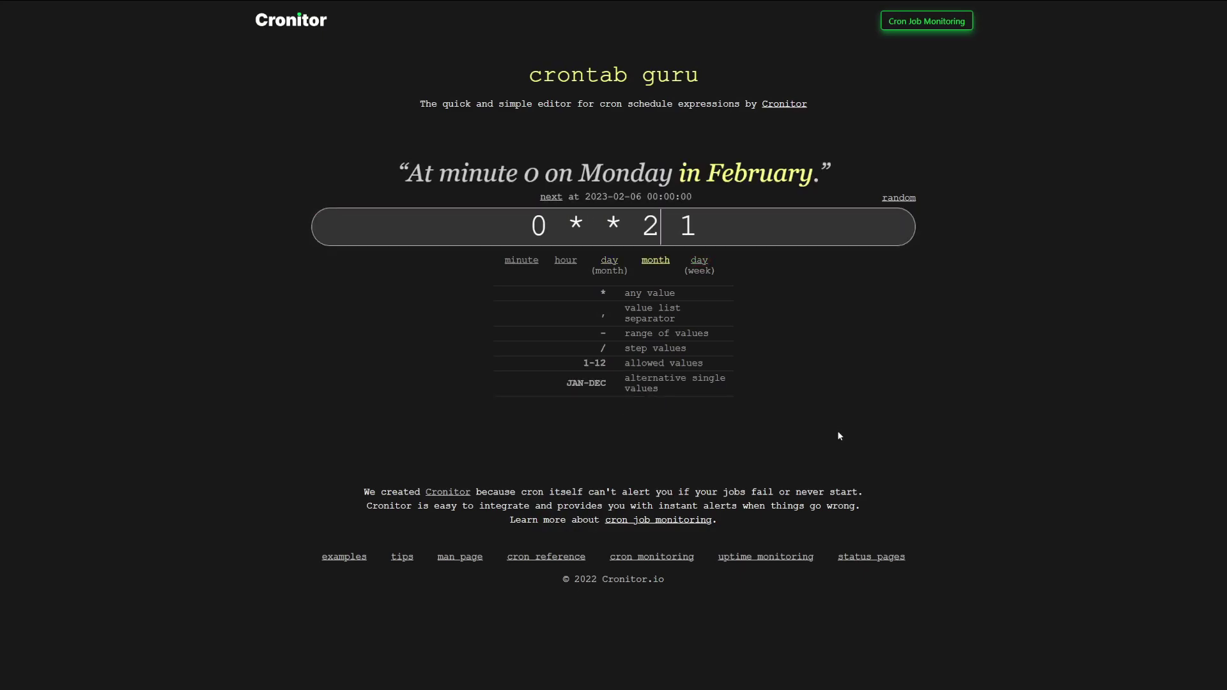